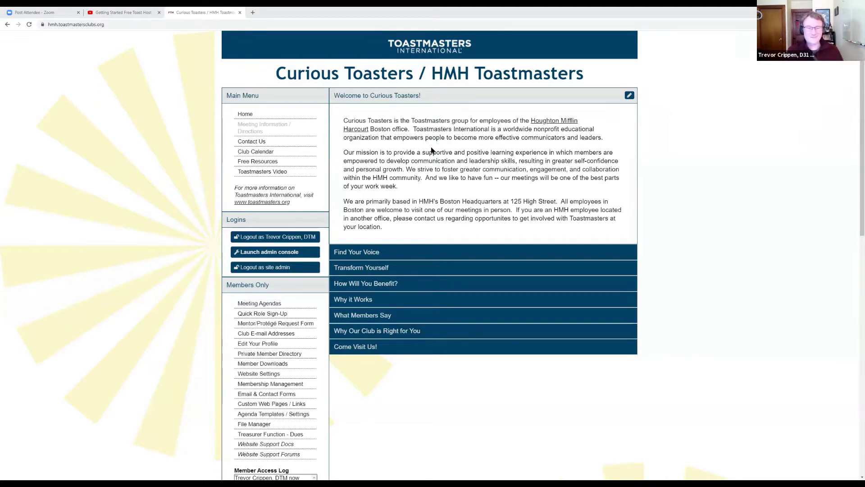
Launch the admin console from the club website's home page
{"action": "scroll", "coordinate": [498, 148], "scroll_direction": "down", "scroll_amount": 3}
{"action": "scroll", "coordinate": [547, 129], "scroll_direction": "up", "scroll_amount": 1}
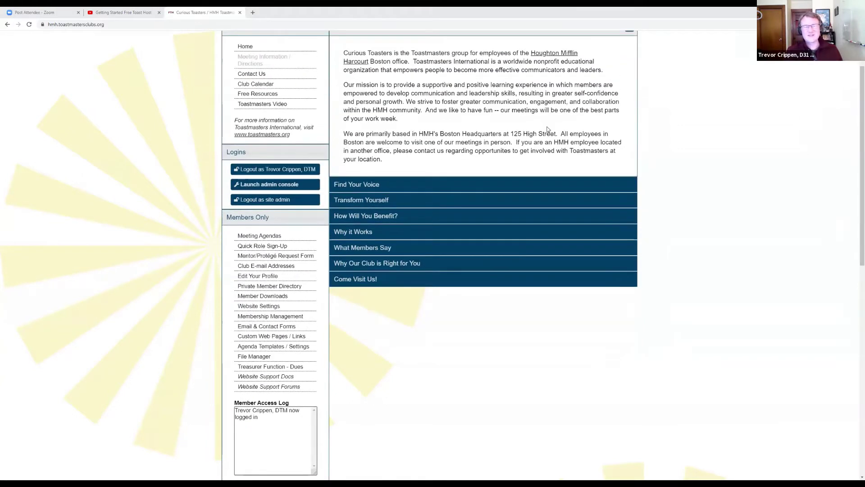
{"action": "scroll", "coordinate": [461, 135], "scroll_direction": "up", "scroll_amount": 1}
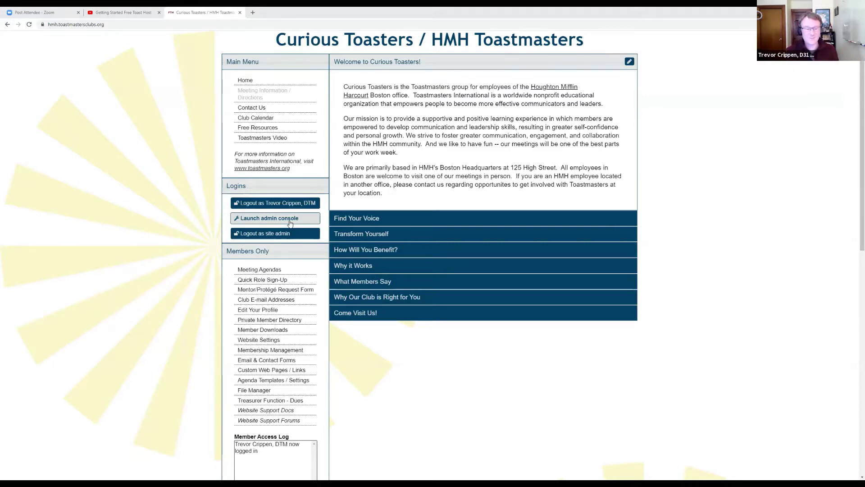
{"action": "left_click", "coordinate": [264, 219]}
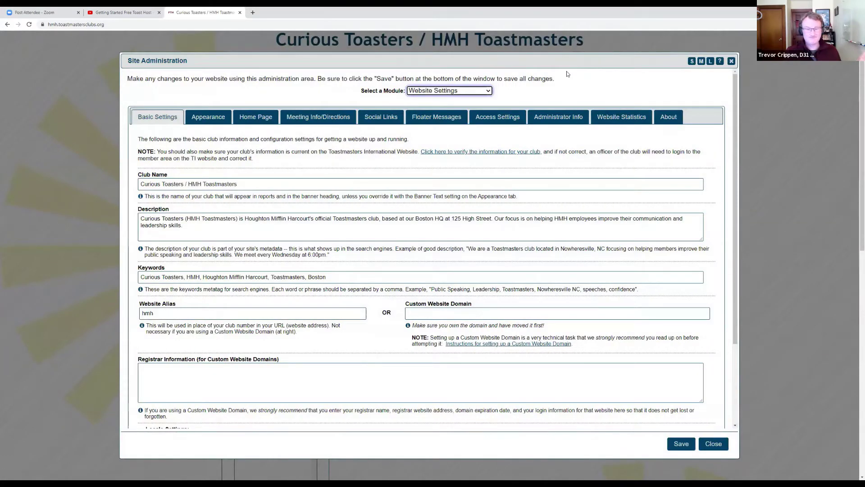
Examine which officers have delegated access to each admin module in the Access Settings, and close the console
{"action": "left_click", "coordinate": [492, 121]}
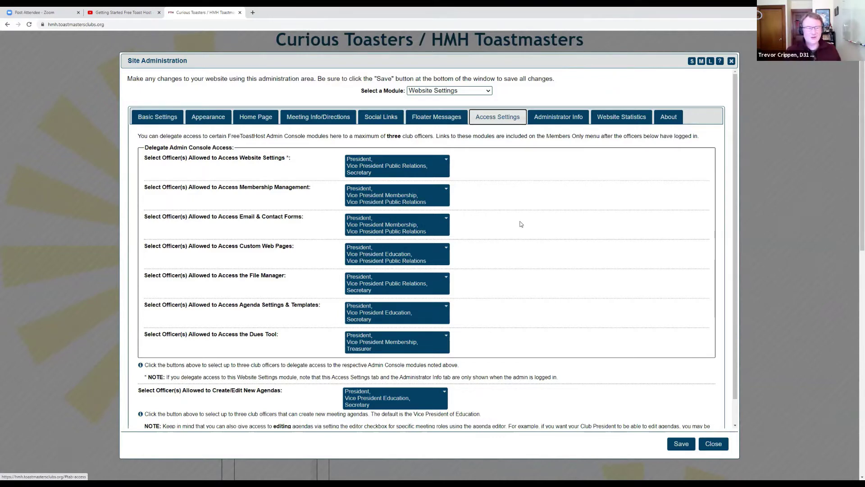
{"action": "scroll", "coordinate": [560, 218], "scroll_direction": "down", "scroll_amount": 1}
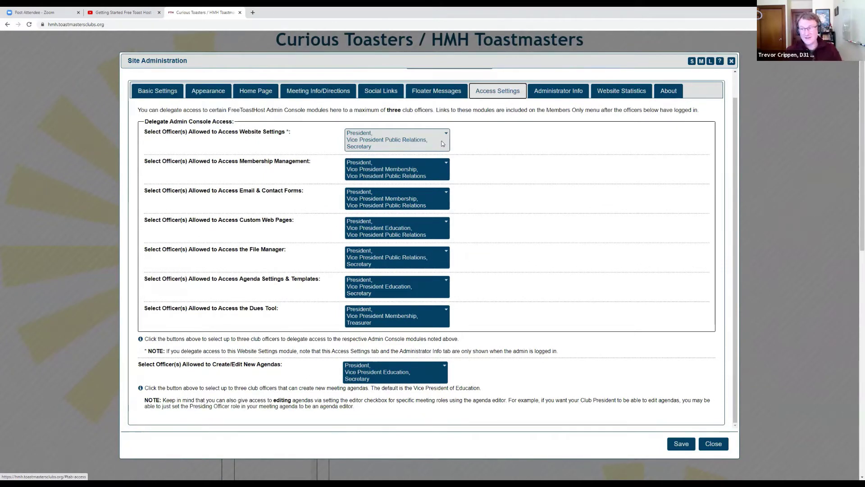
{"action": "scroll", "coordinate": [465, 135], "scroll_direction": "up", "scroll_amount": 1}
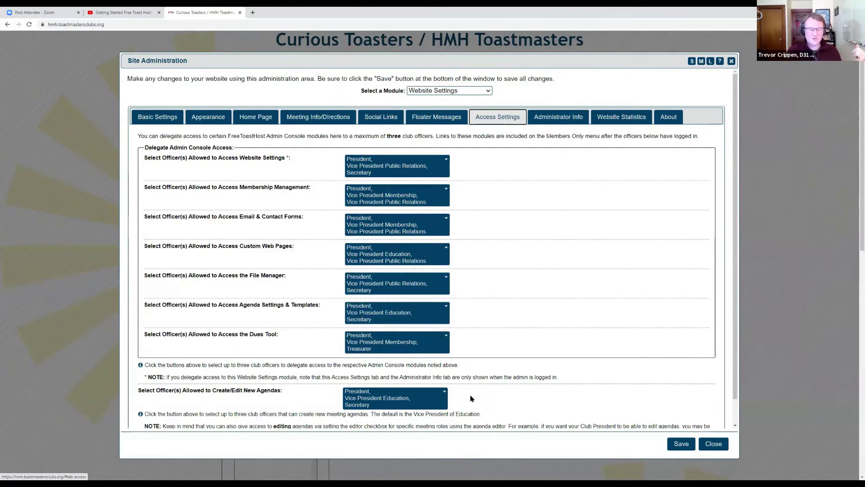
{"action": "scroll", "coordinate": [474, 413], "scroll_direction": "down", "scroll_amount": 1}
{"action": "scroll", "coordinate": [473, 411], "scroll_direction": "down", "scroll_amount": 1}
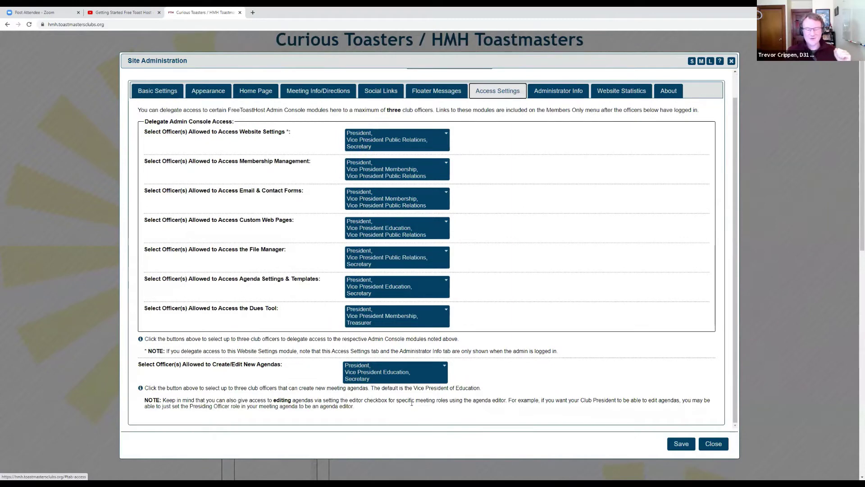
{"action": "scroll", "coordinate": [464, 401], "scroll_direction": "up", "scroll_amount": 1}
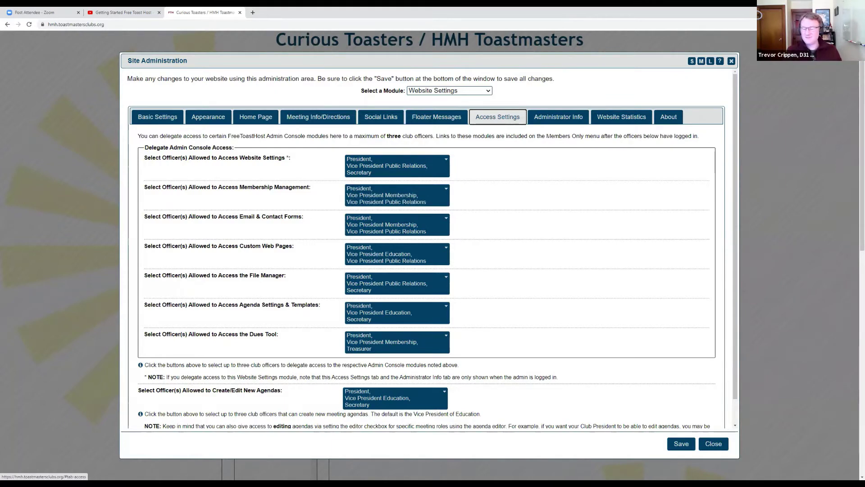
{"action": "left_click", "coordinate": [714, 446]}
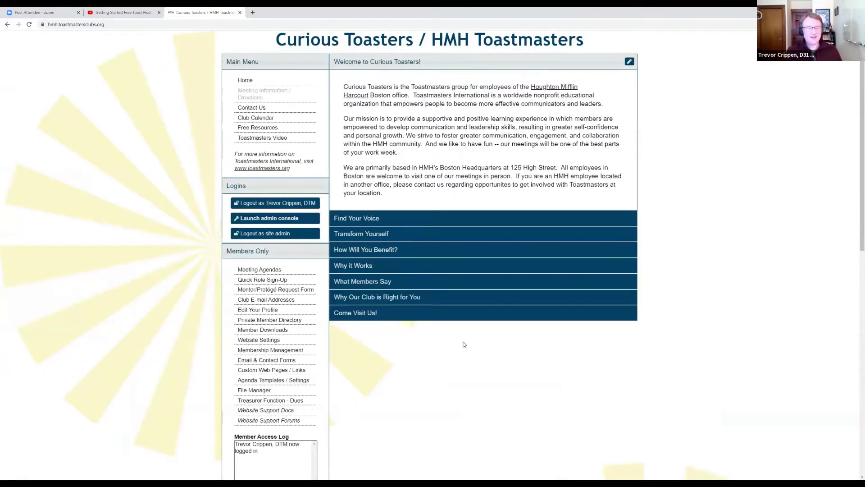
Log out as site admin and open Website Settings from the members-only links
{"action": "left_click", "coordinate": [270, 233]}
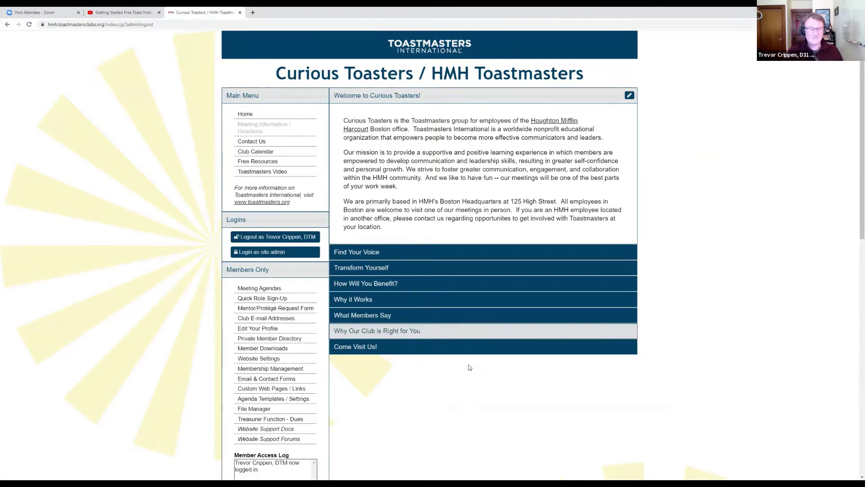
{"action": "scroll", "coordinate": [270, 316], "scroll_direction": "down", "scroll_amount": 3}
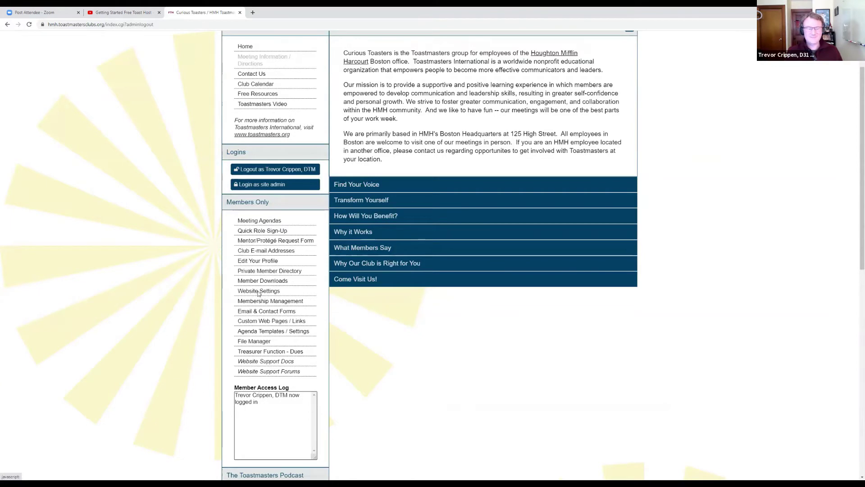
{"action": "left_click", "coordinate": [258, 291]}
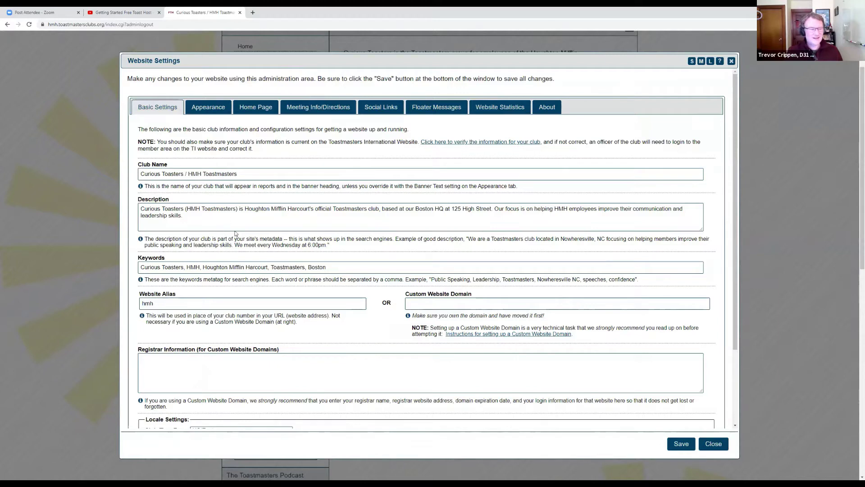
Review the club's Description and Keywords in the Basic Settings
{"action": "scroll", "coordinate": [391, 57], "scroll_direction": "up", "scroll_amount": 3}
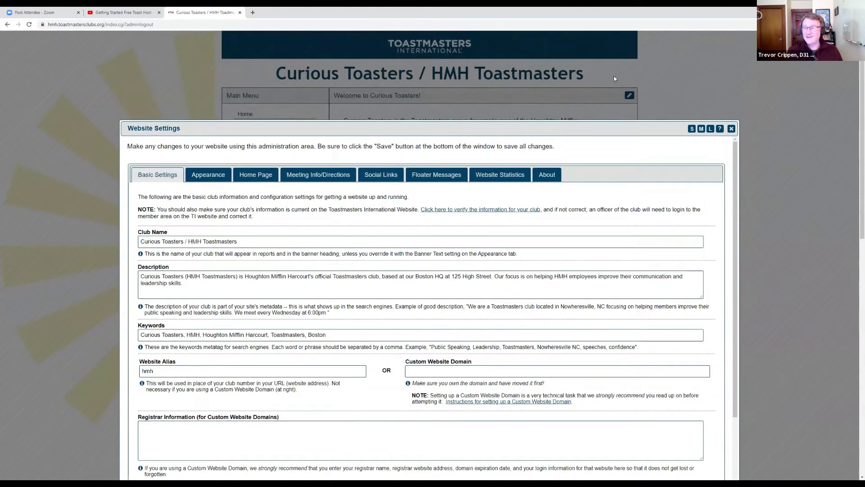
{"action": "scroll", "coordinate": [285, 143], "scroll_direction": "down", "scroll_amount": 3}
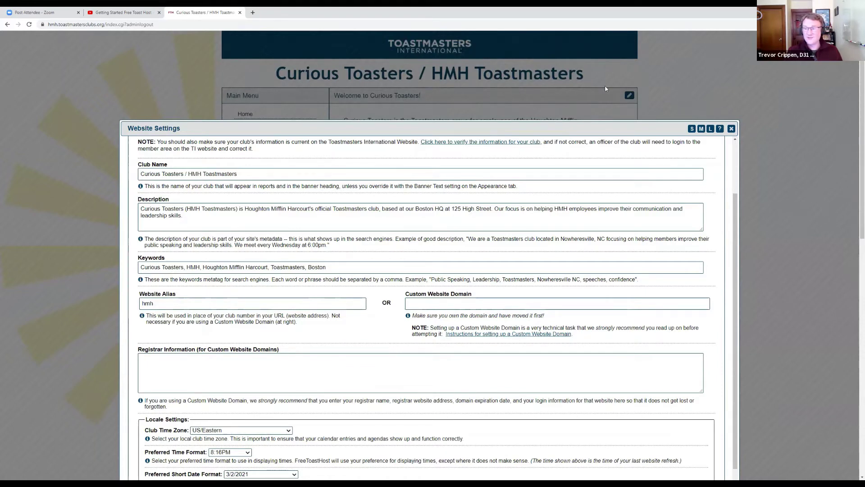
{"action": "left_click", "coordinate": [198, 221]}
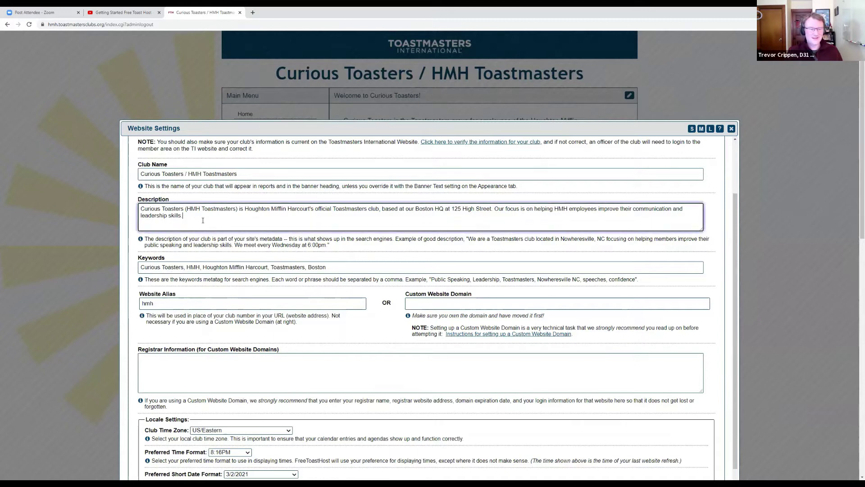
{"action": "triple_click", "coordinate": [162, 215]}
{"action": "left_click", "coordinate": [331, 215]}
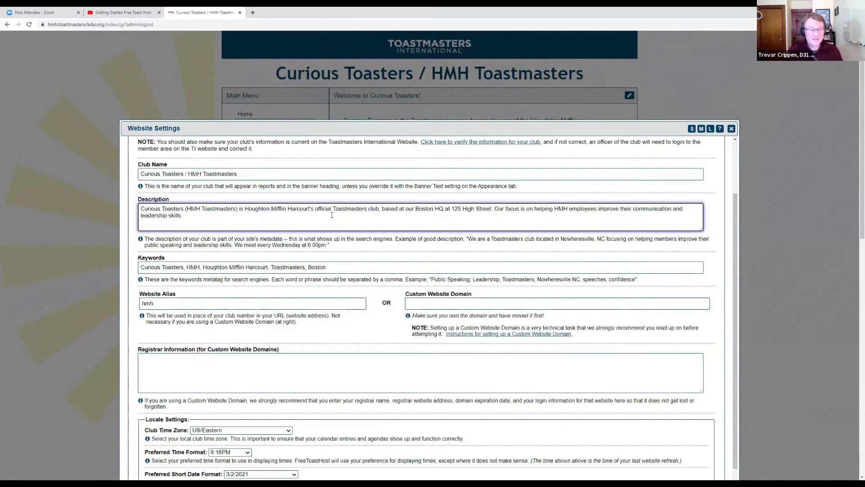
{"action": "scroll", "coordinate": [336, 243], "scroll_direction": "down", "scroll_amount": 1}
{"action": "left_click", "coordinate": [336, 243]}
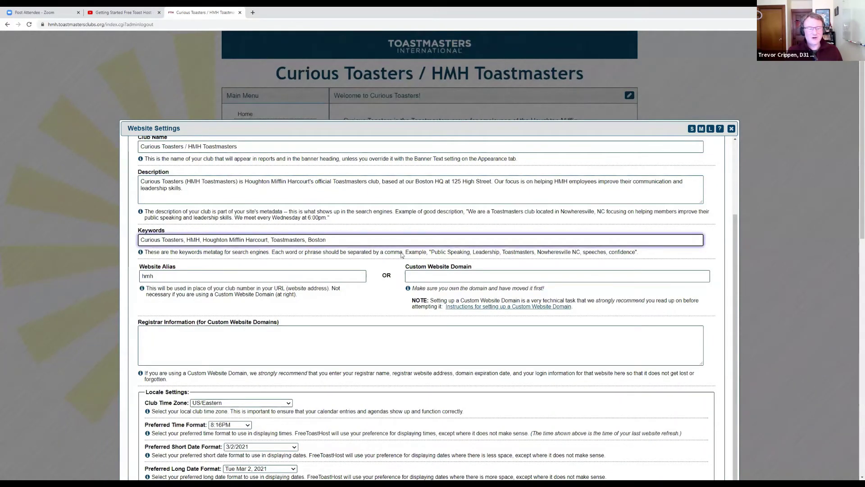
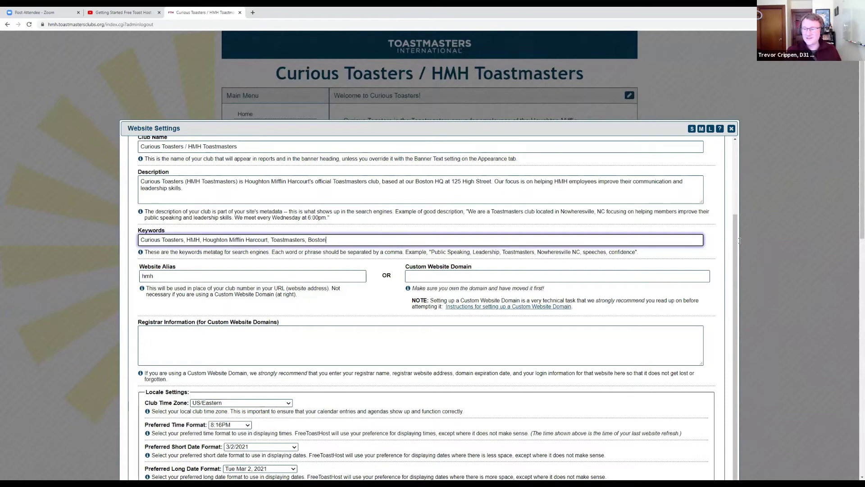
Review the Website Alias, the registrar information and the locale settings in the Basic Settings
{"action": "key", "text": "Tab"}
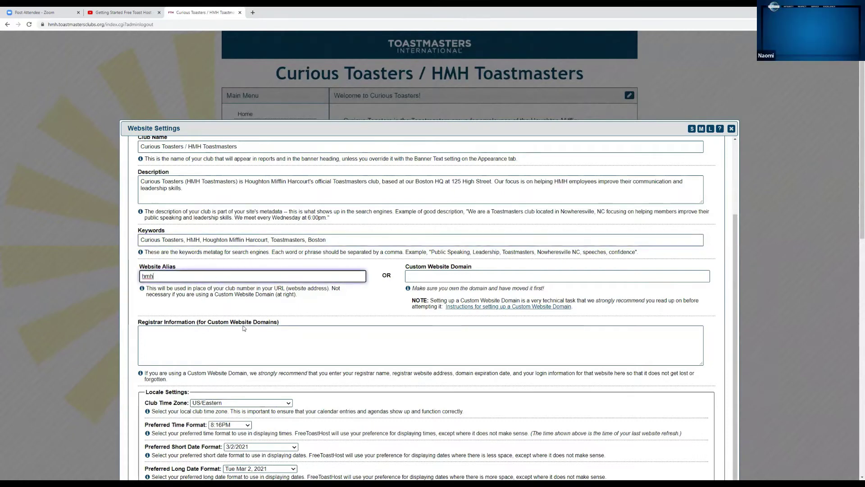
{"action": "scroll", "coordinate": [298, 302], "scroll_direction": "down", "scroll_amount": 1}
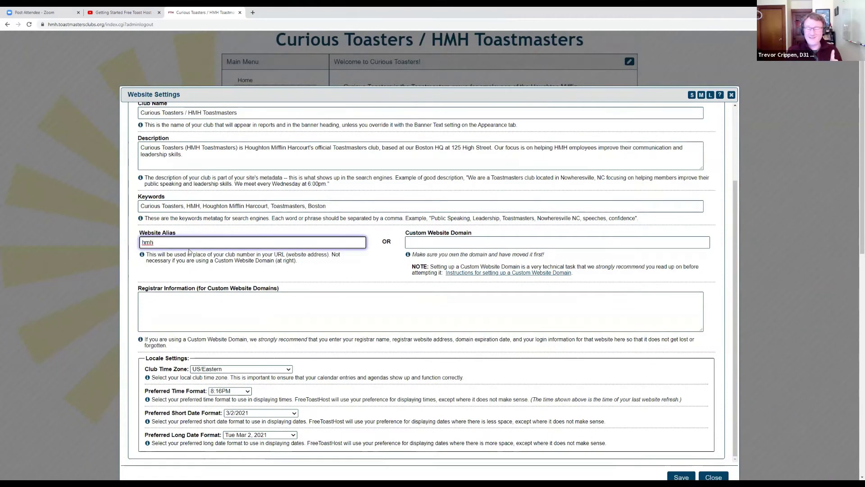
{"action": "double_click", "coordinate": [156, 246]}
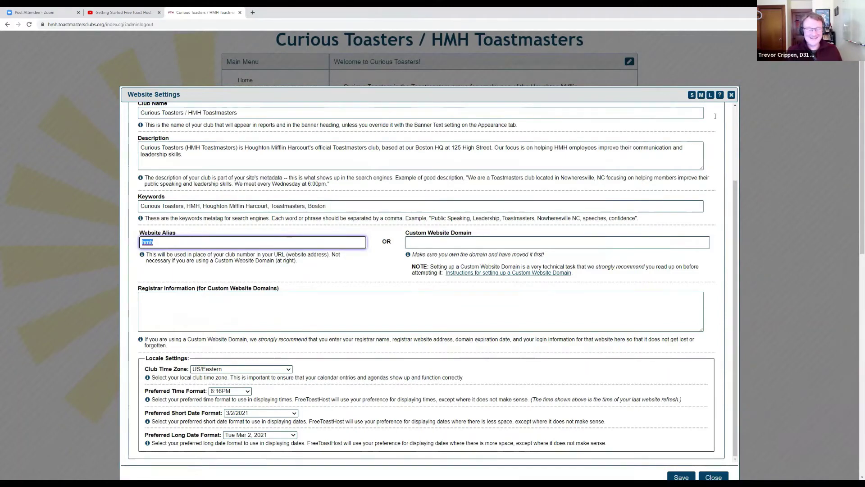
{"action": "left_click", "coordinate": [219, 243]}
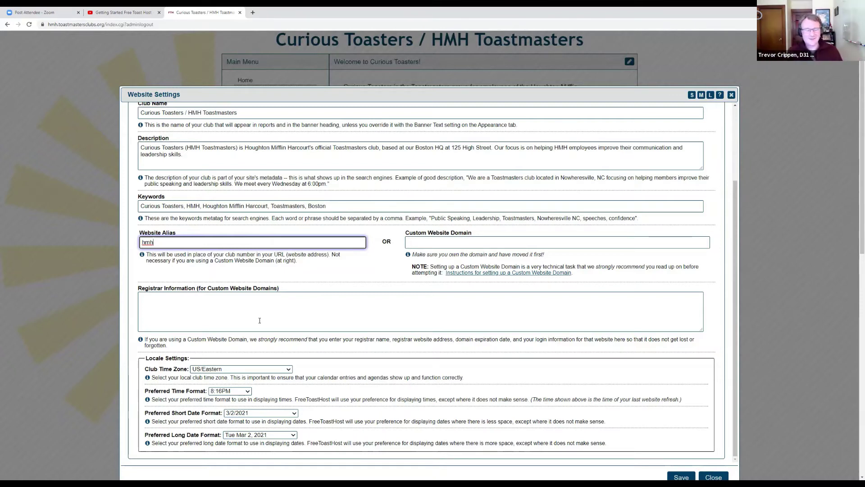
{"action": "left_click", "coordinate": [228, 311]}
{"action": "scroll", "coordinate": [287, 265], "scroll_direction": "down", "scroll_amount": 1}
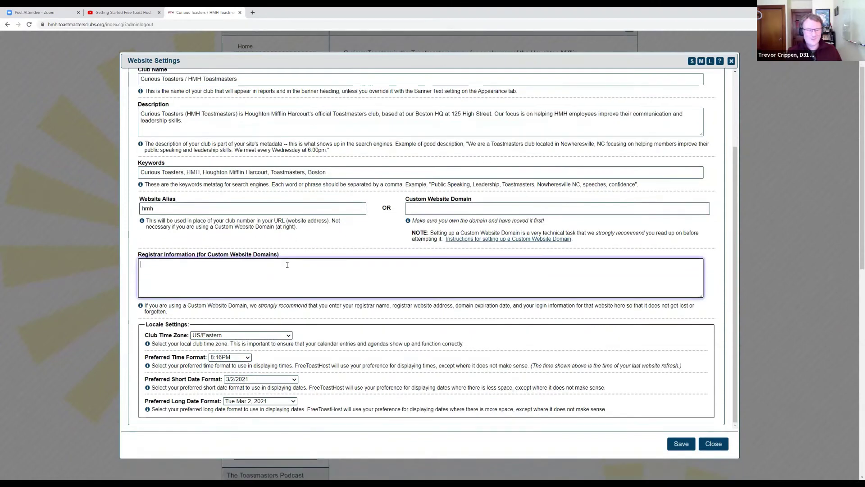
{"action": "scroll", "coordinate": [287, 265], "scroll_direction": "up", "scroll_amount": 2}
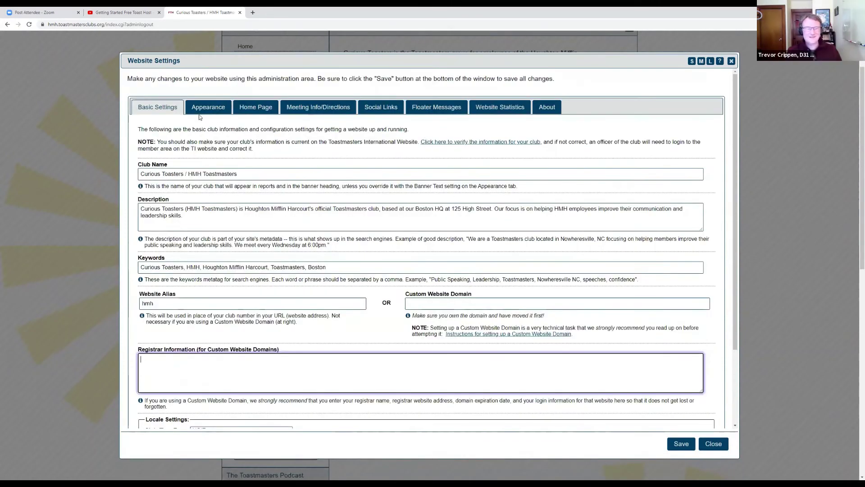
{"action": "left_click", "coordinate": [225, 303]}
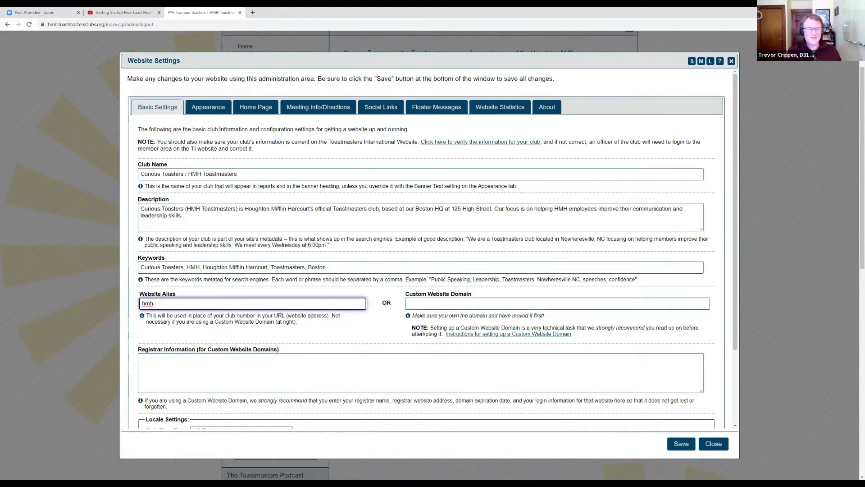
Hide the Meet Our Members menu link in the Appearance settings, saving the change and closing Website Settings
{"action": "left_click", "coordinate": [210, 108]}
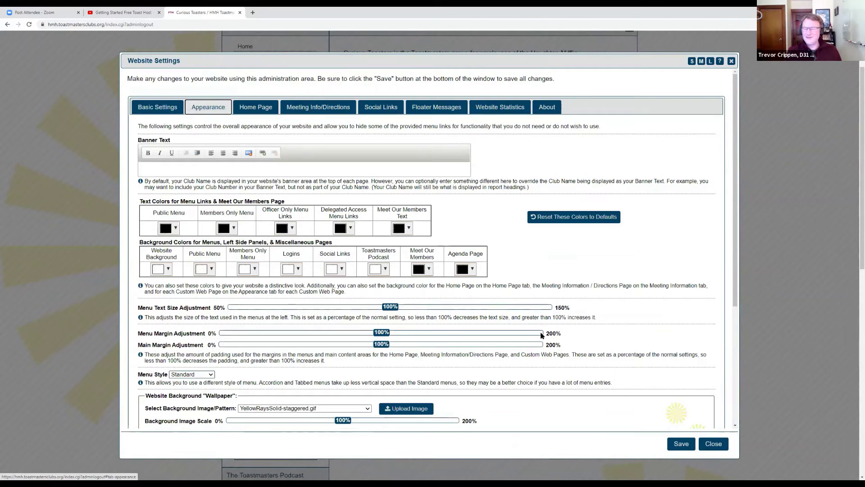
{"action": "scroll", "coordinate": [545, 343], "scroll_direction": "down", "scroll_amount": 3}
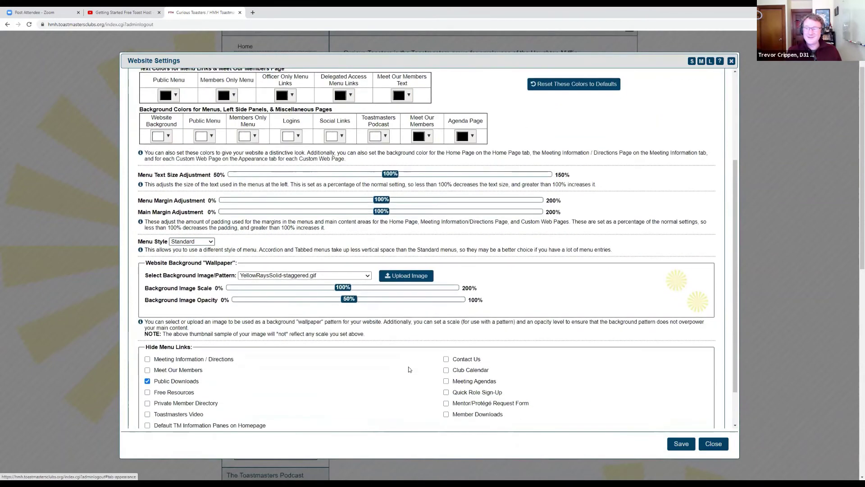
{"action": "scroll", "coordinate": [409, 367], "scroll_direction": "up", "scroll_amount": 3}
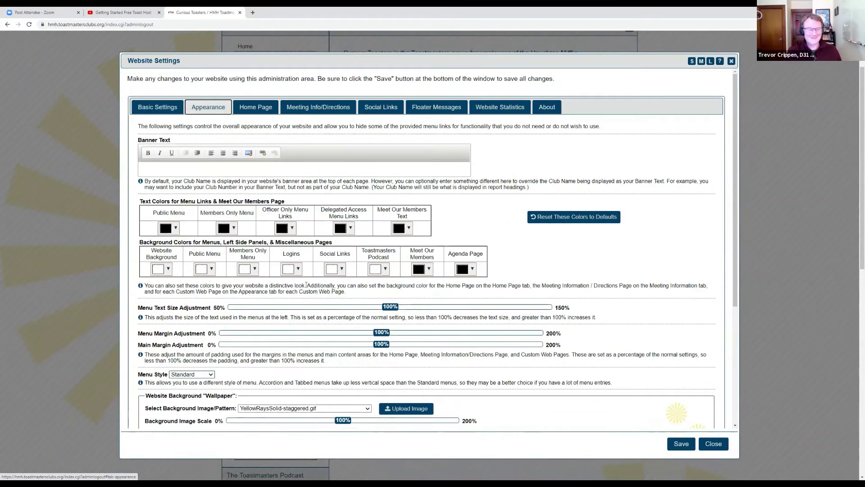
{"action": "scroll", "coordinate": [311, 285], "scroll_direction": "down", "scroll_amount": 4}
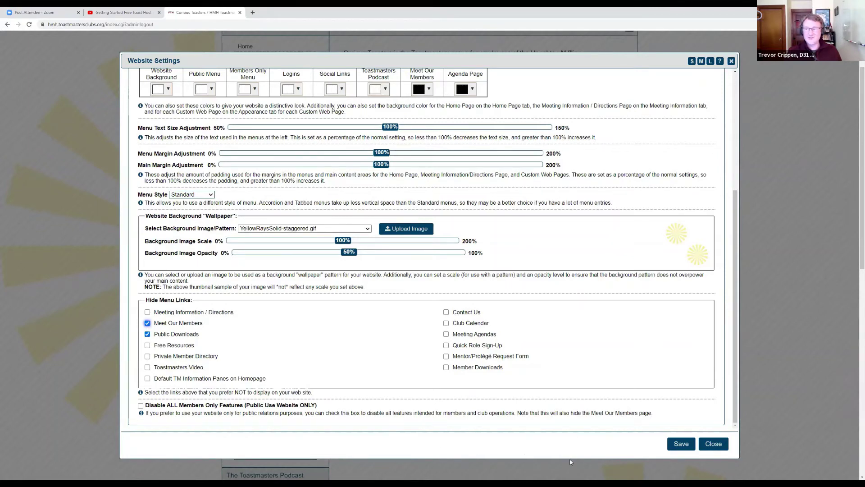
{"action": "left_click", "coordinate": [685, 444]}
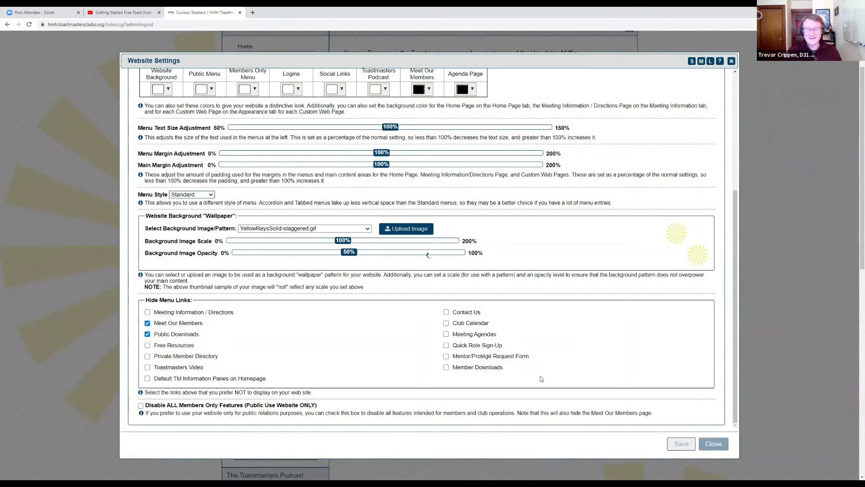
{"action": "left_click", "coordinate": [712, 444]}
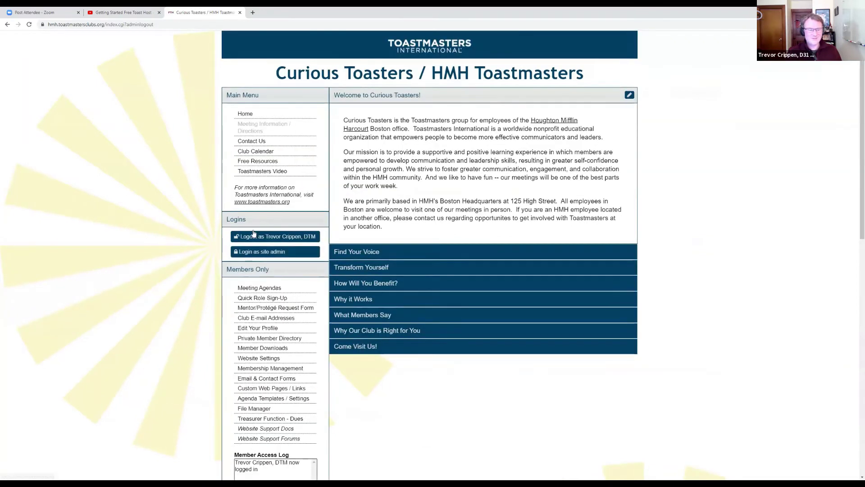
Reopen the Appearance settings in Website Settings and review the Hide Menu Links options
{"action": "scroll", "coordinate": [259, 224], "scroll_direction": "down", "scroll_amount": 3}
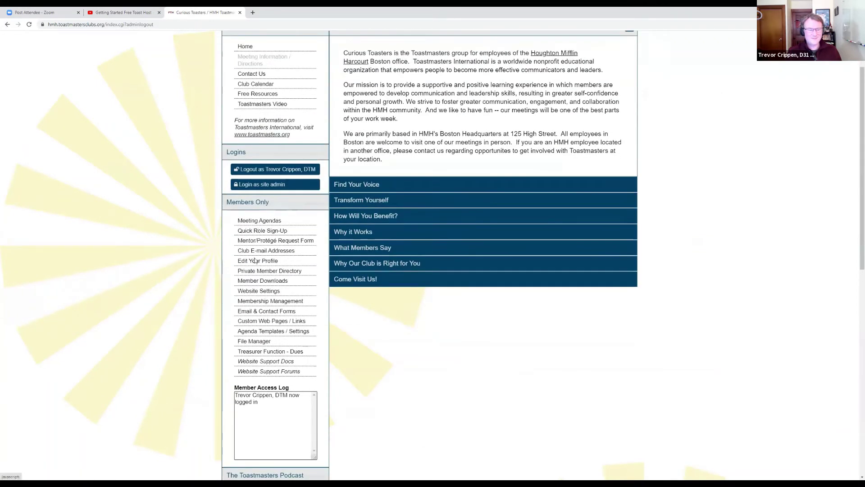
{"action": "left_click", "coordinate": [256, 293]}
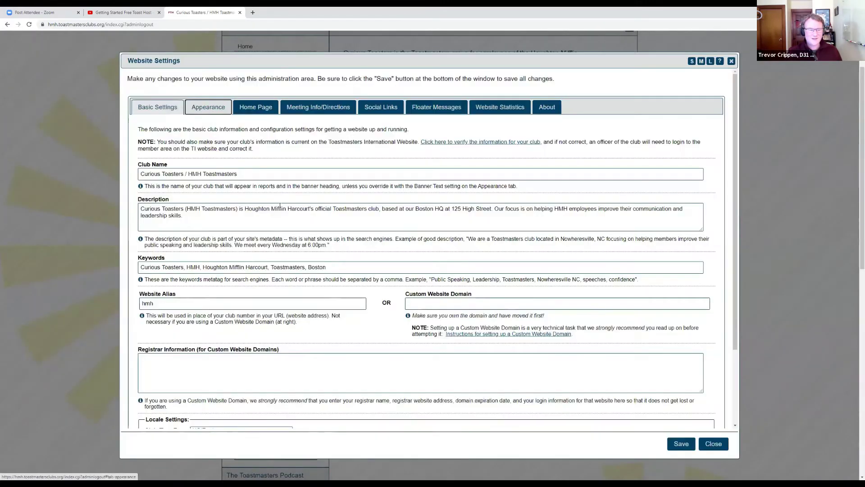
{"action": "left_click", "coordinate": [208, 107]}
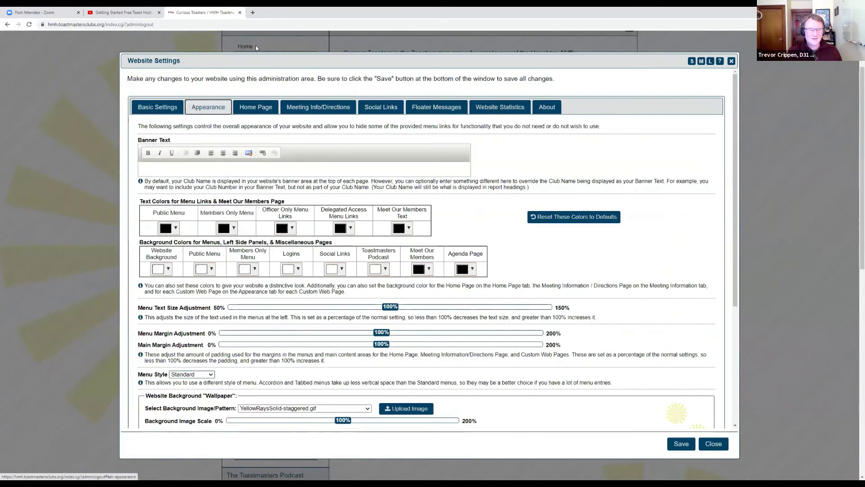
{"action": "scroll", "coordinate": [163, 338], "scroll_direction": "down", "scroll_amount": 10}
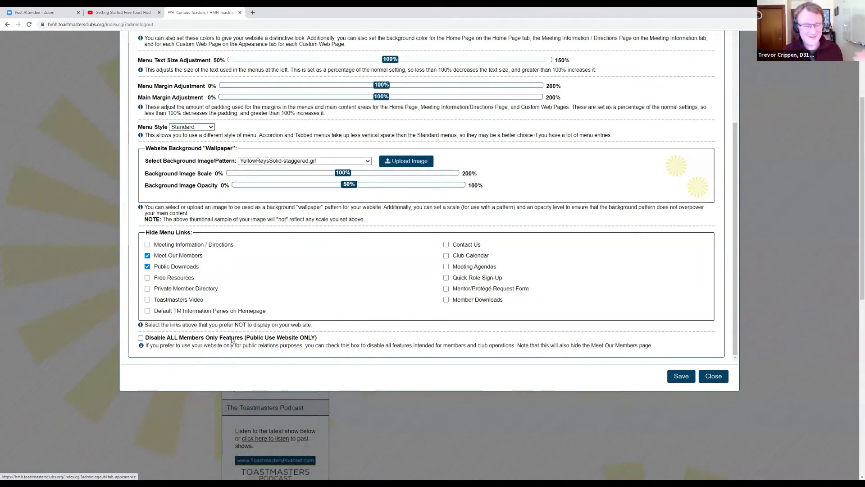
Open the Home Page settings and review the Main Heading and the Home Page Content
{"action": "scroll", "coordinate": [276, 343], "scroll_direction": "up", "scroll_amount": 5}
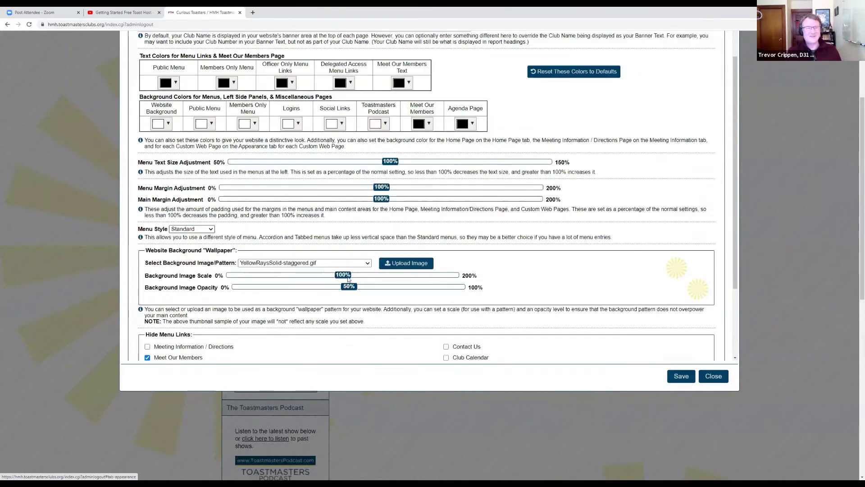
{"action": "scroll", "coordinate": [273, 104], "scroll_direction": "up", "scroll_amount": 3}
{"action": "left_click", "coordinate": [270, 112]}
{"action": "scroll", "coordinate": [483, 245], "scroll_direction": "down", "scroll_amount": 2}
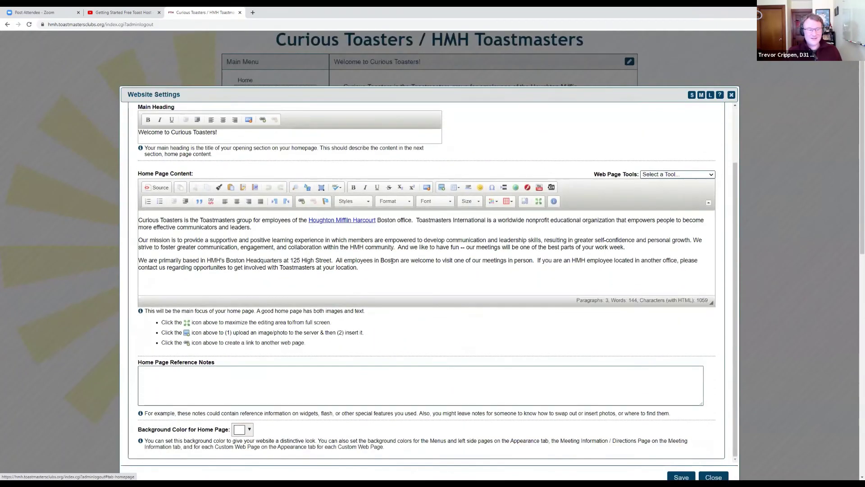
{"action": "scroll", "coordinate": [377, 127], "scroll_direction": "up", "scroll_amount": 2}
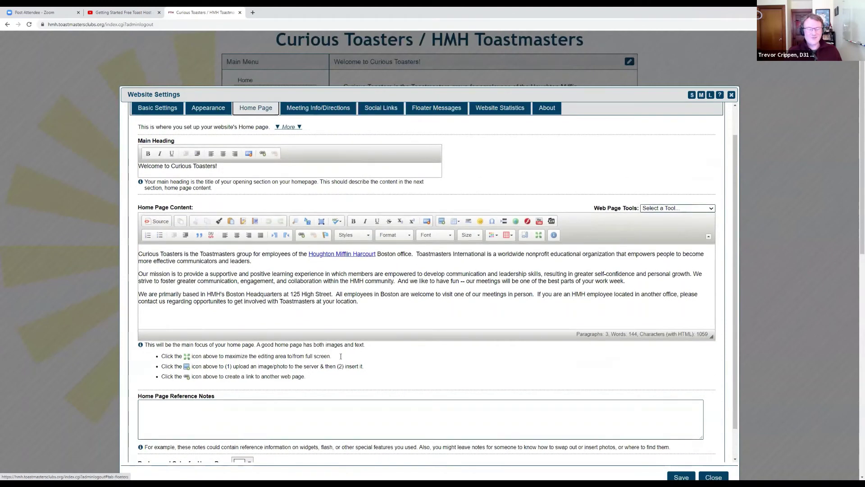
{"action": "left_click", "coordinate": [367, 310]}
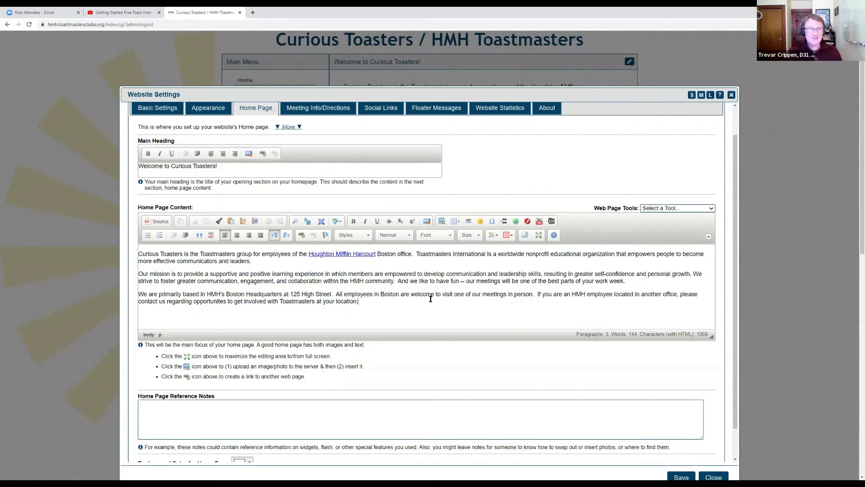
Copy the embed code of the "Getting Started Free Toast Host" YouTube video and return to the club's Website Settings
{"action": "left_click", "coordinate": [120, 13]}
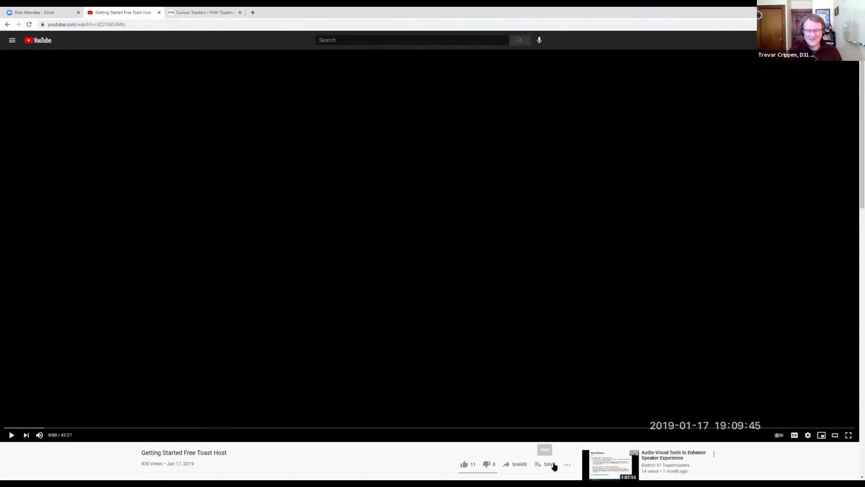
{"action": "left_click", "coordinate": [516, 465]}
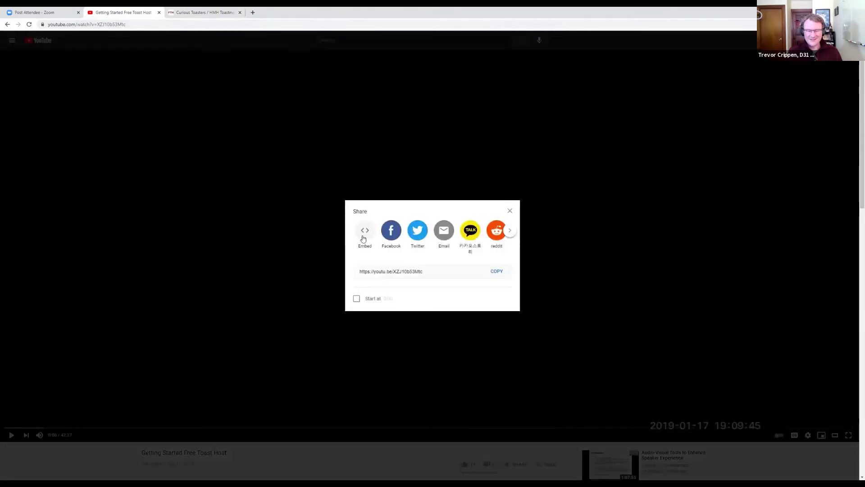
{"action": "left_click", "coordinate": [364, 232]}
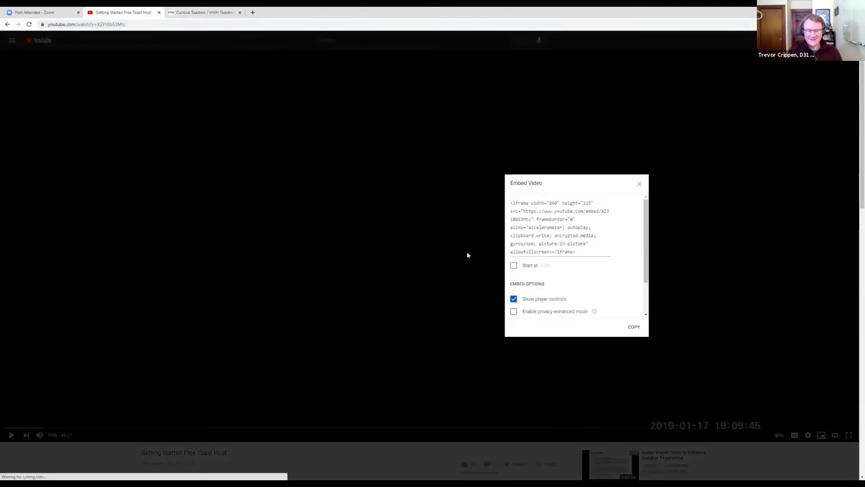
{"action": "left_click", "coordinate": [630, 329]}
{"action": "key", "text": "ctrl+c"}
{"action": "left_click", "coordinate": [202, 12]}
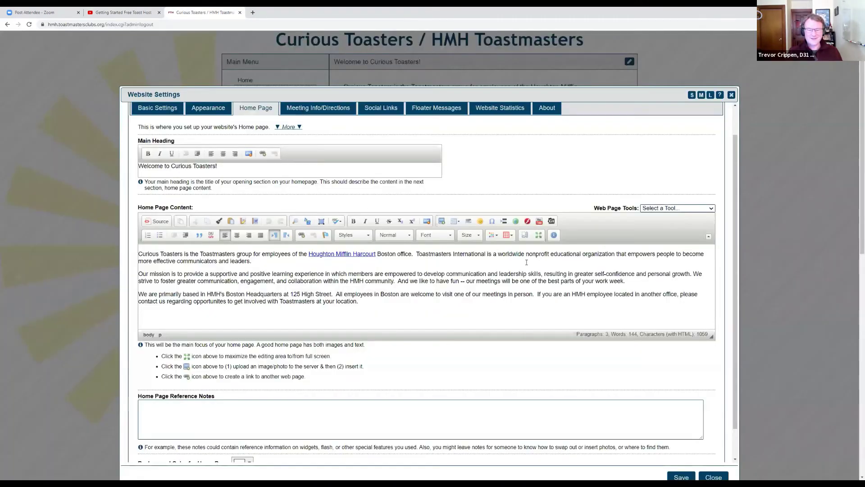
{"action": "left_click_drag", "start_coordinate": [488, 300], "coordinate": [501, 296]}
{"action": "left_click", "coordinate": [539, 221]}
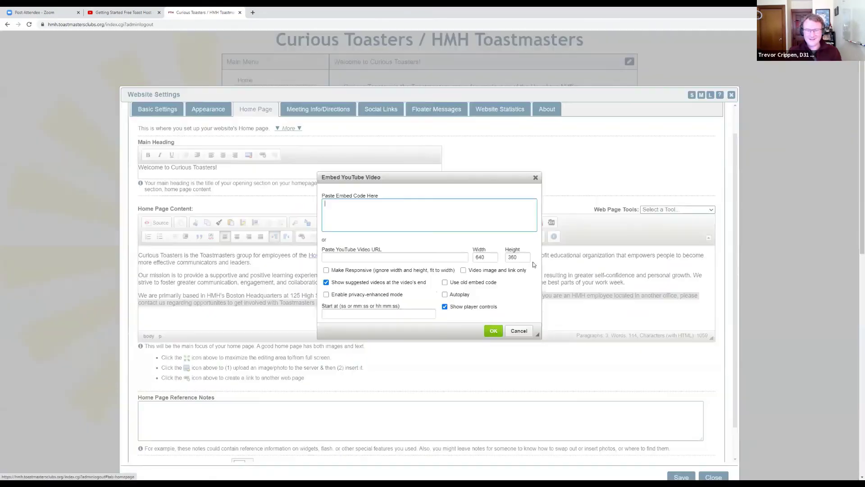
{"action": "left_click", "coordinate": [513, 331]}
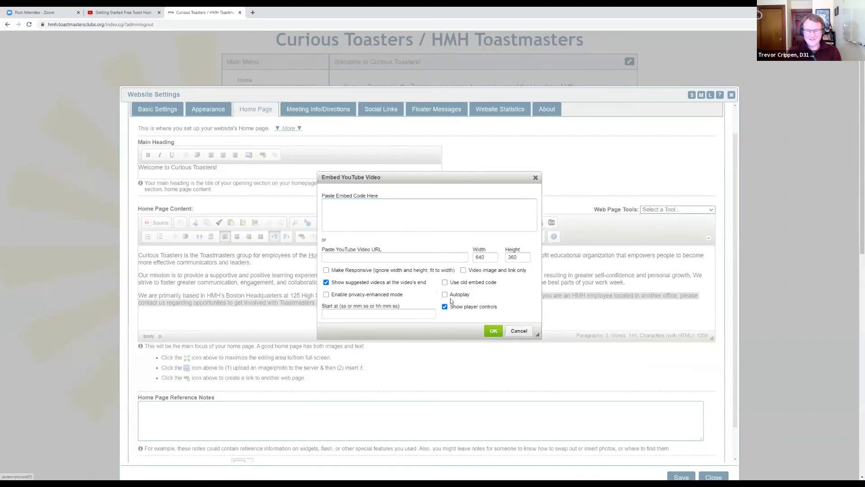
{"action": "left_click", "coordinate": [493, 330]}
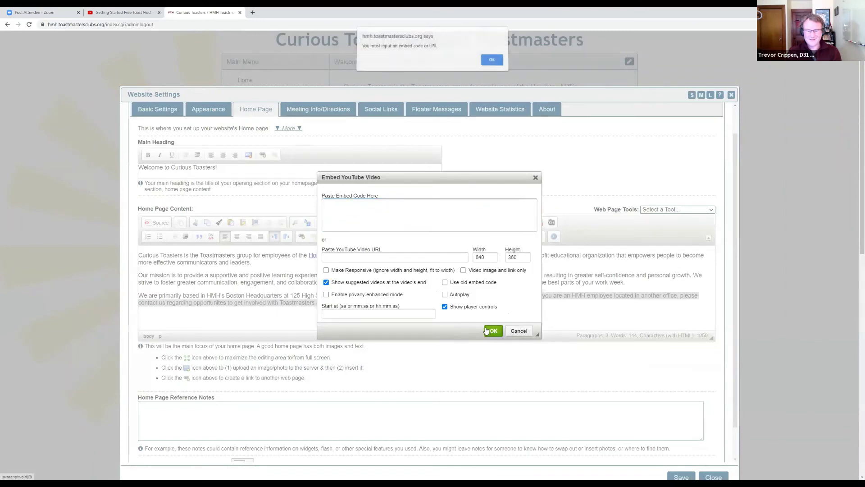
{"action": "left_click", "coordinate": [492, 61]}
{"action": "left_click", "coordinate": [519, 331]}
Embed the YouTube video with the copied code below the last Home Page Content paragraph, saving the change and closing Website Settings
{"action": "left_click", "coordinate": [390, 306]}
{"action": "left_click", "coordinate": [538, 222]}
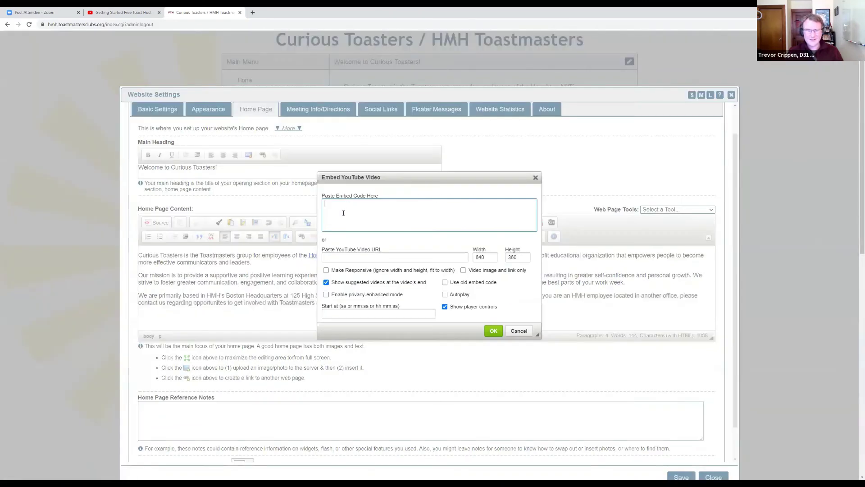
{"action": "key", "text": "ctrl+v"}
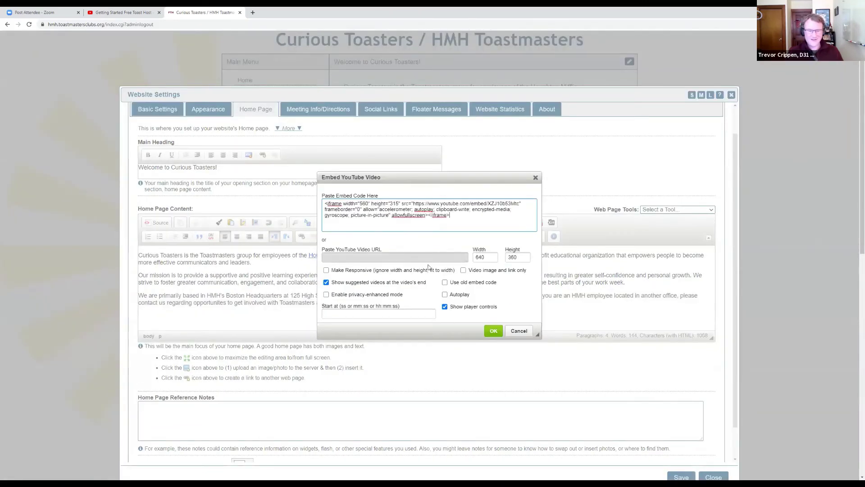
{"action": "left_click", "coordinate": [492, 331]}
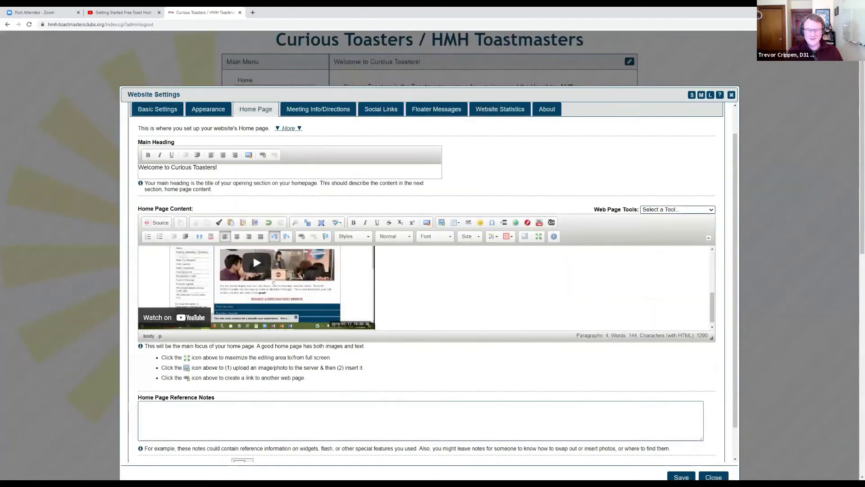
{"action": "left_click", "coordinate": [694, 476]}
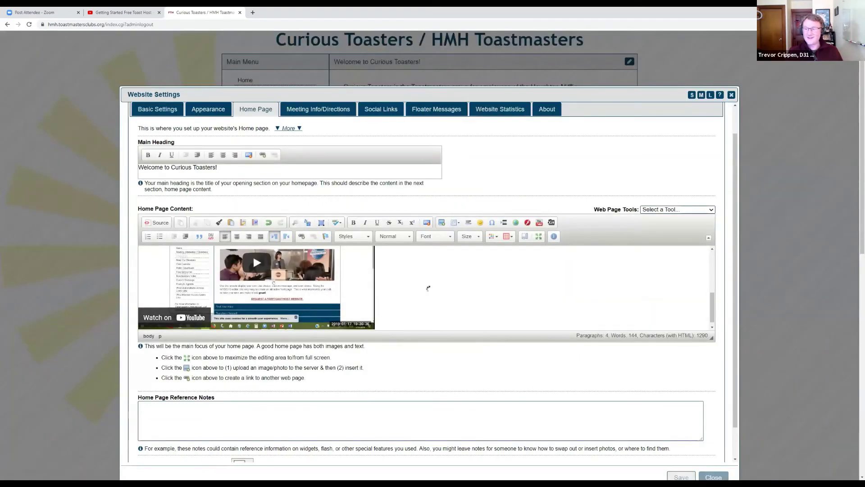
{"action": "left_click", "coordinate": [713, 477]}
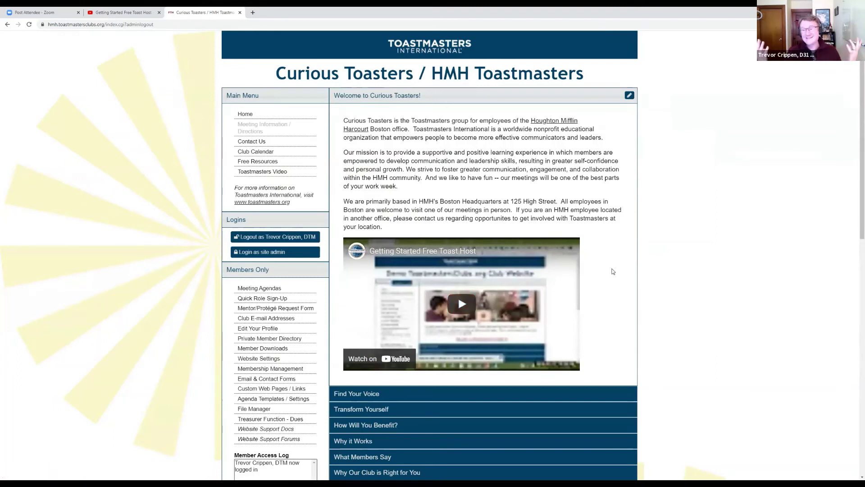
Reopen Website Settings, delete the embedded YouTube video from the Home Page Content and save the change
{"action": "left_click", "coordinate": [266, 359]}
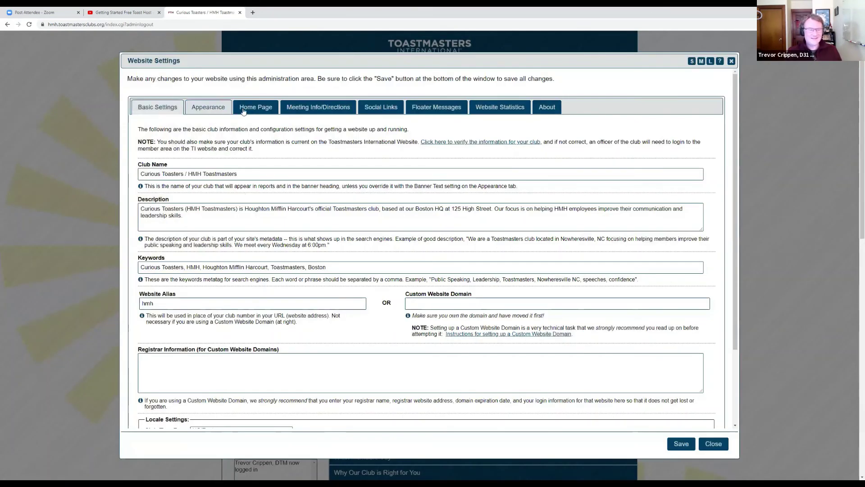
{"action": "left_click", "coordinate": [243, 108]}
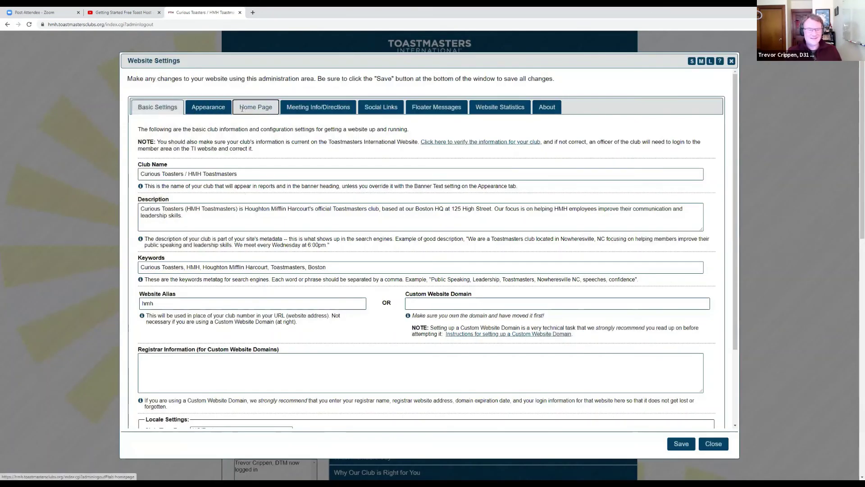
{"action": "left_click", "coordinate": [369, 318]}
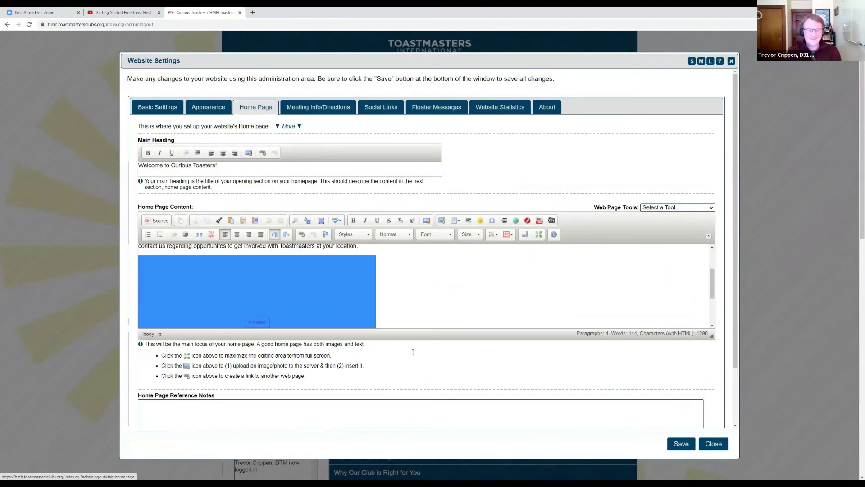
{"action": "key", "text": "Delete"}
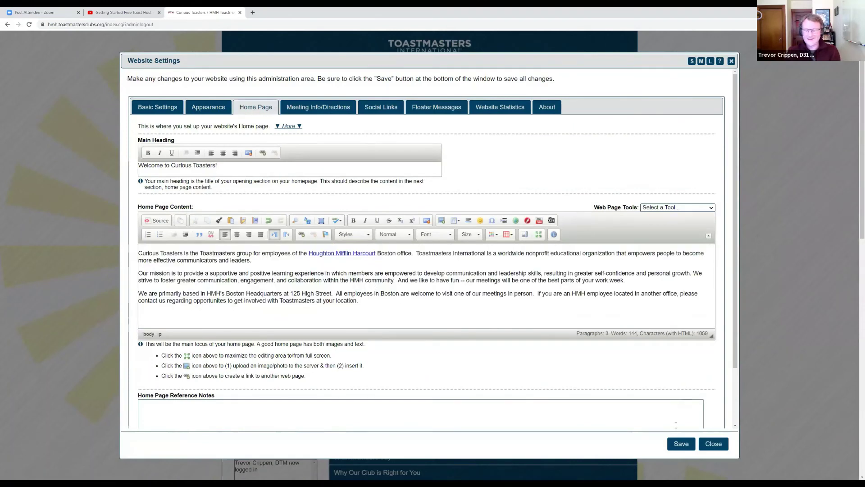
{"action": "left_click", "coordinate": [681, 443]}
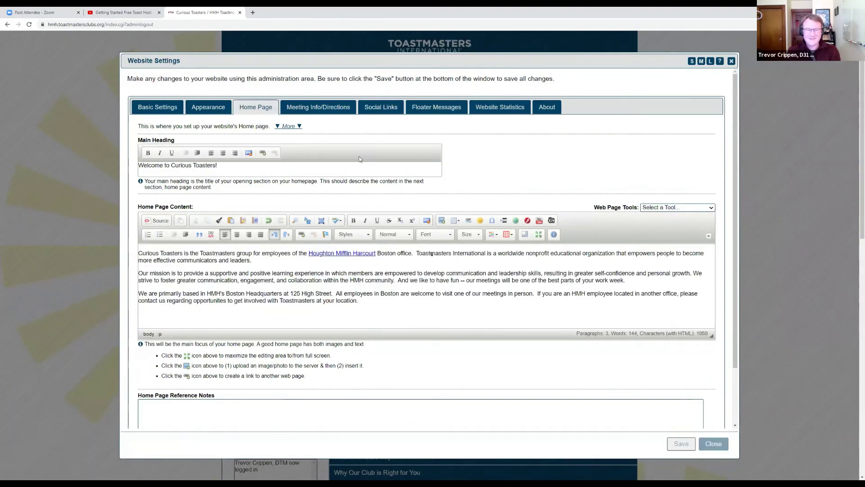
Review the Meeting Information / Directions editor in the Meeting Info/Directions settings
{"action": "left_click", "coordinate": [333, 118]}
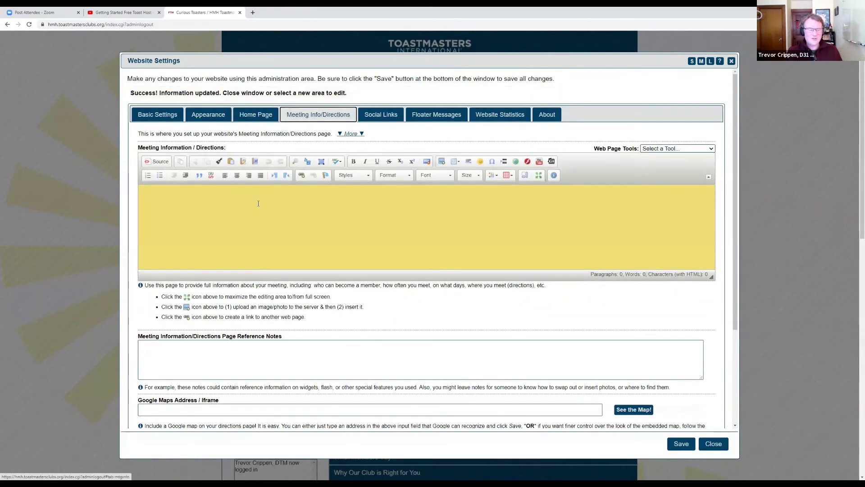
{"action": "left_click", "coordinate": [280, 217]}
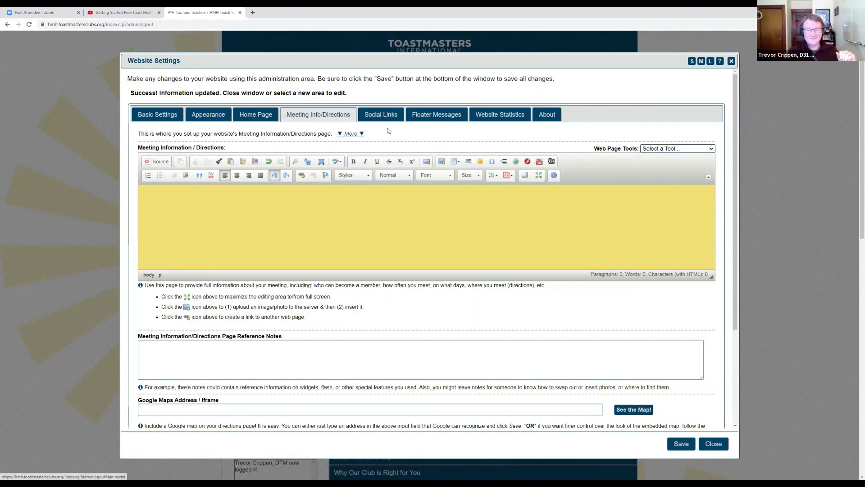
{"action": "left_click", "coordinate": [380, 116]}
{"action": "left_click", "coordinate": [372, 161]}
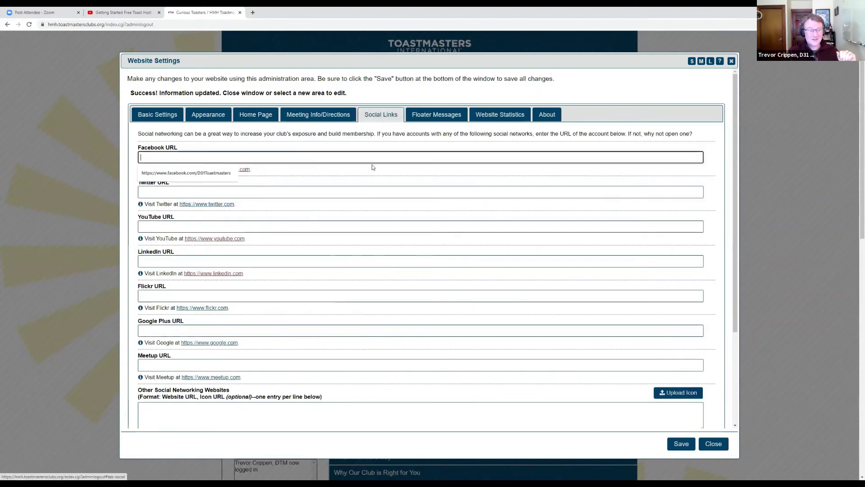
{"action": "left_click", "coordinate": [198, 173]}
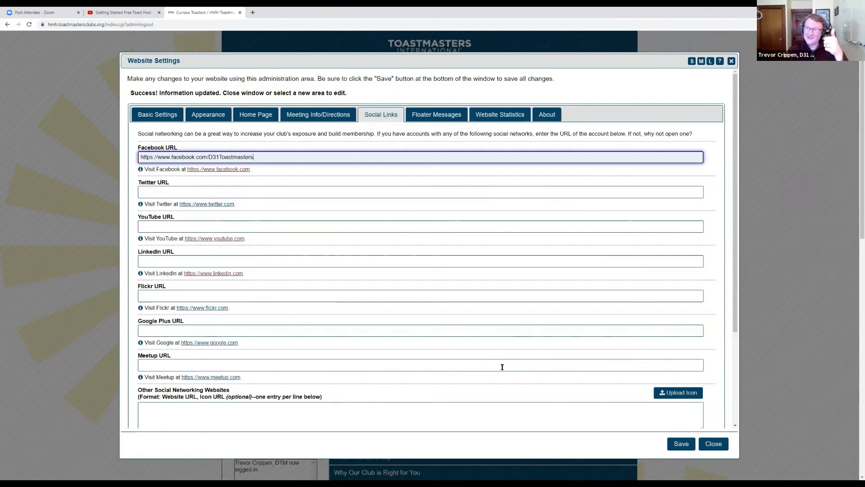
{"action": "key", "text": "Return"}
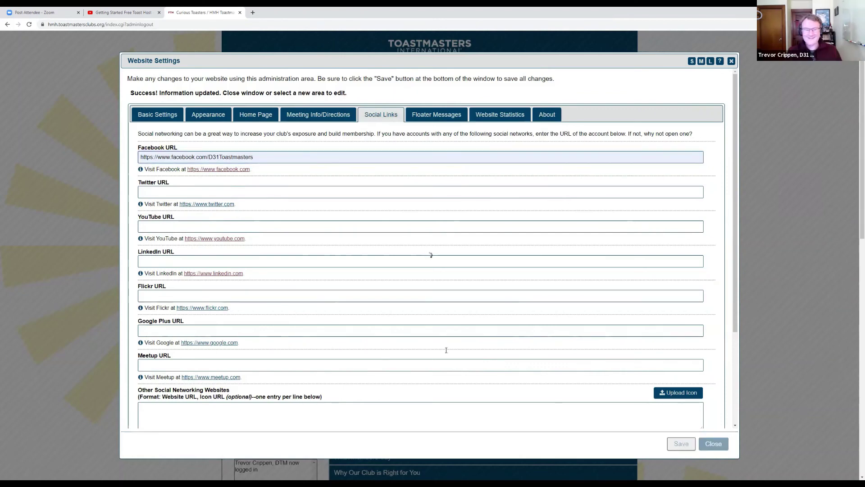
{"action": "key", "text": "Escape"}
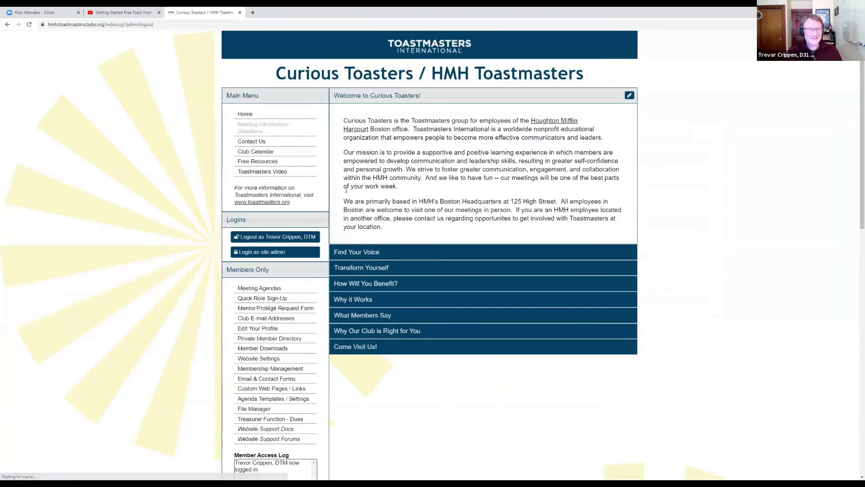
{"action": "scroll", "coordinate": [363, 280], "scroll_direction": "down", "scroll_amount": 5}
{"action": "scroll", "coordinate": [245, 332], "scroll_direction": "down", "scroll_amount": 2}
{"action": "scroll", "coordinate": [270, 207], "scroll_direction": "down", "scroll_amount": 1}
{"action": "scroll", "coordinate": [252, 181], "scroll_direction": "up", "scroll_amount": 10}
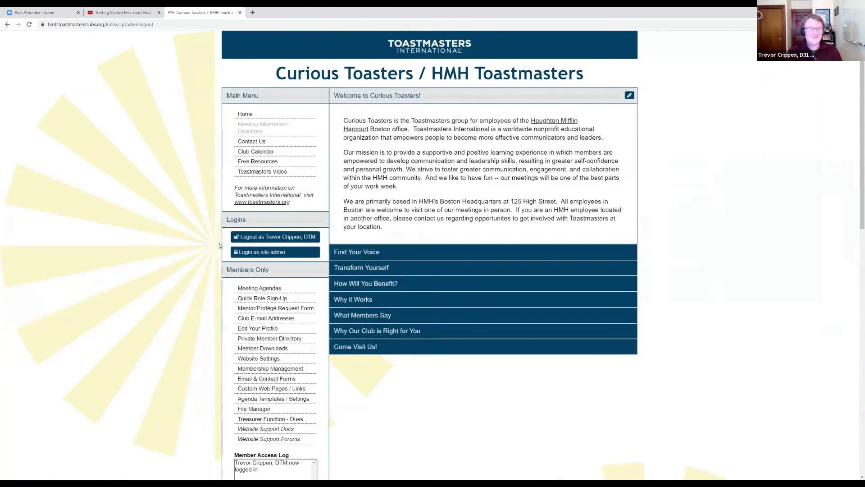
Reopen Website Settings, review the Floater Messages, Website Statistics and About sections, and close the settings
{"action": "scroll", "coordinate": [253, 270], "scroll_direction": "down", "scroll_amount": 2}
{"action": "left_click", "coordinate": [259, 291]}
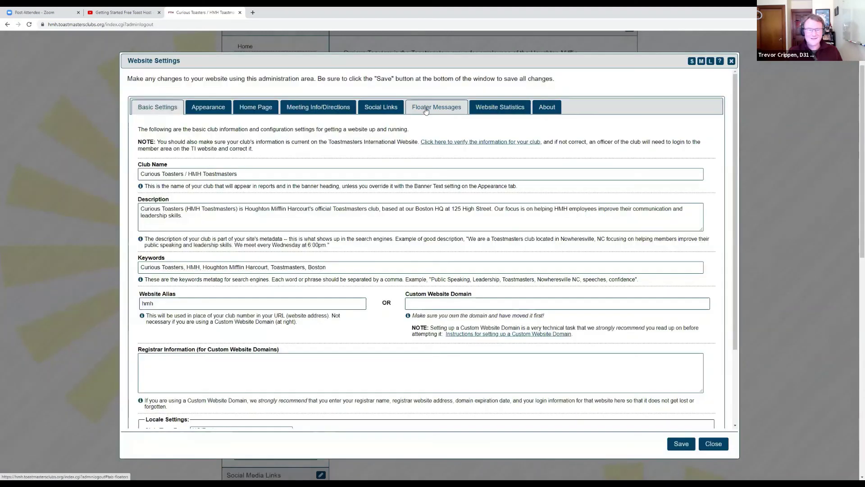
{"action": "left_click", "coordinate": [436, 107]}
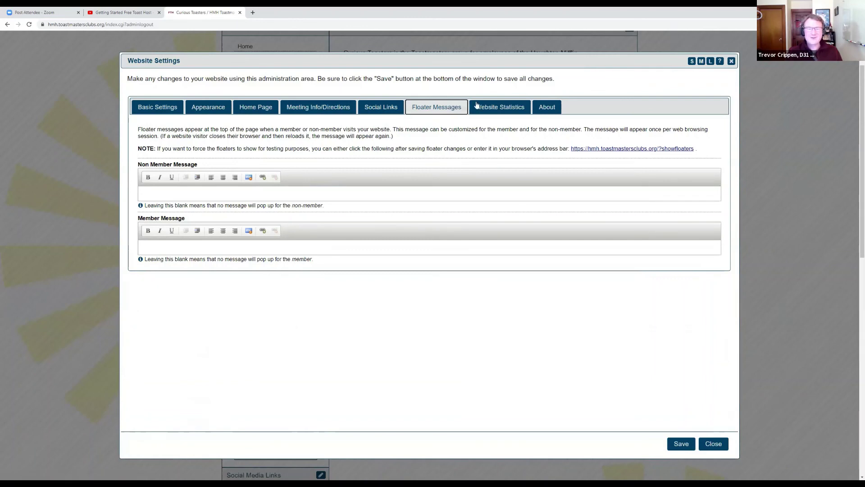
{"action": "left_click", "coordinate": [516, 108]}
{"action": "left_click", "coordinate": [550, 109]}
{"action": "left_click", "coordinate": [444, 108]}
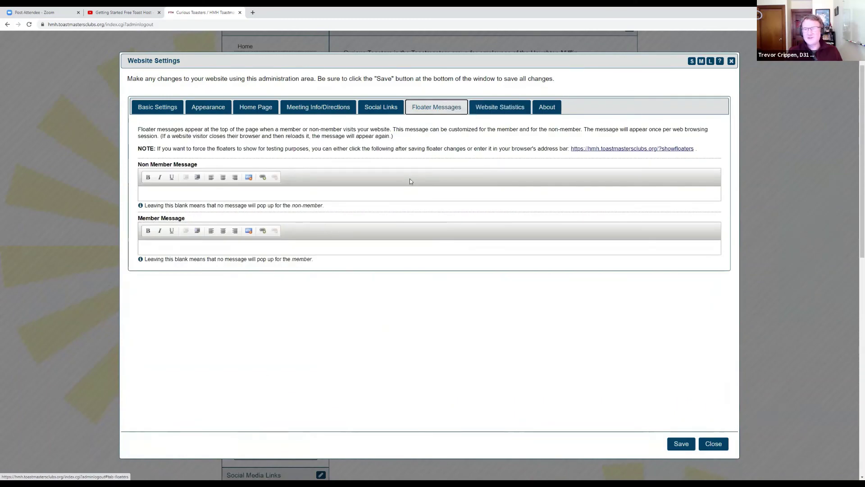
{"action": "left_click", "coordinate": [714, 448]}
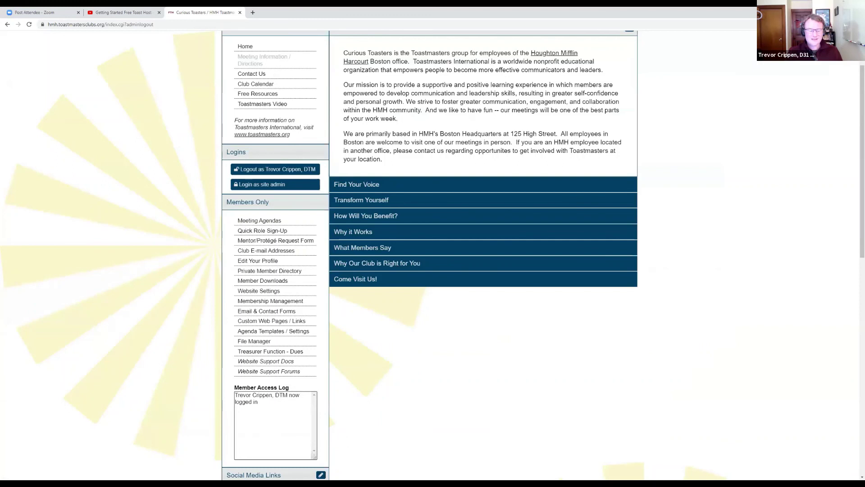